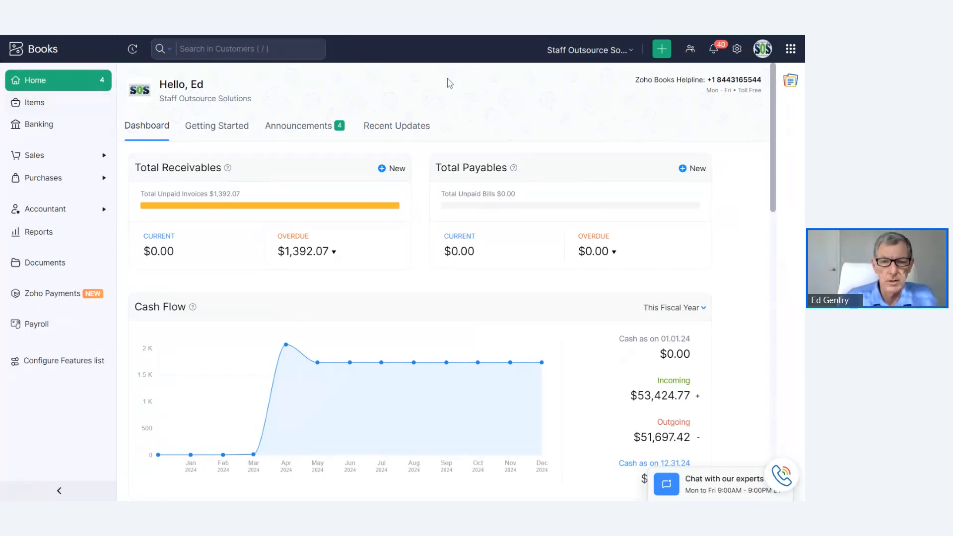
- Look through the active items list and open the Adobe Pro- one year item for editing
click(30, 105)
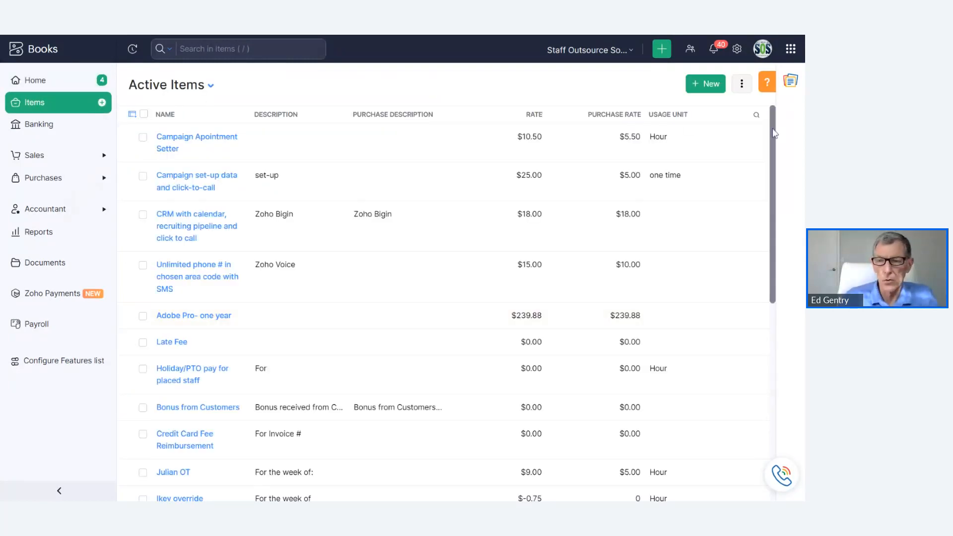
scroll(775, 133, down, 5)
scroll(765, 139, up, 4)
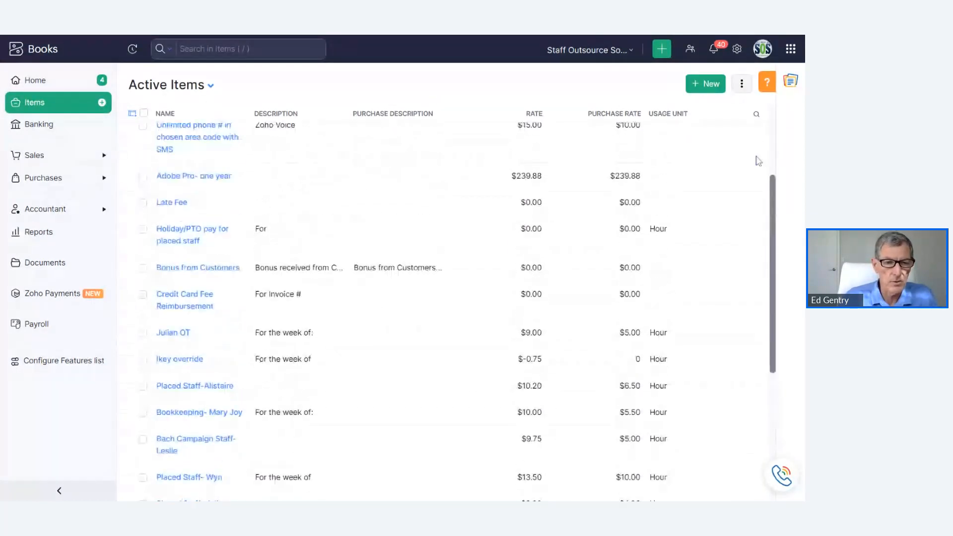
scroll(756, 142, up, 1)
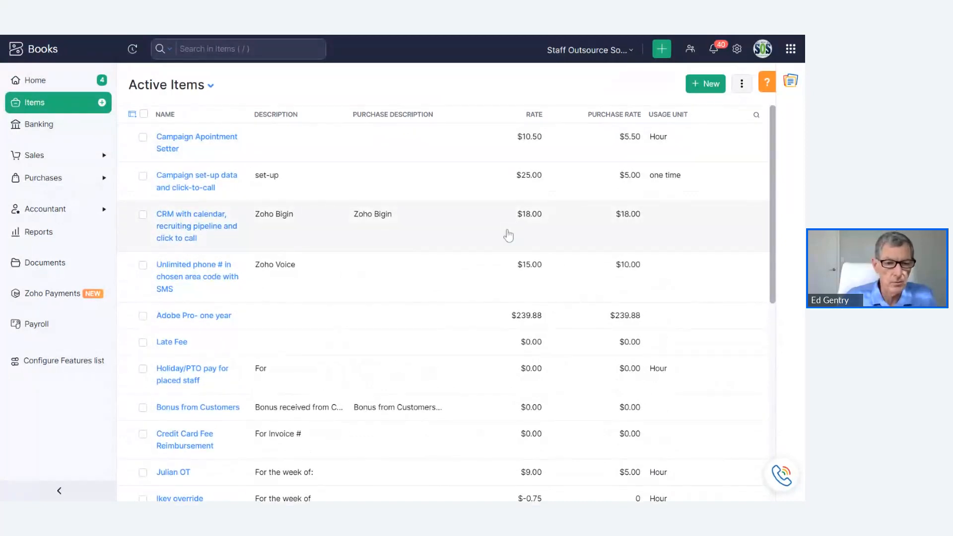
click(202, 315)
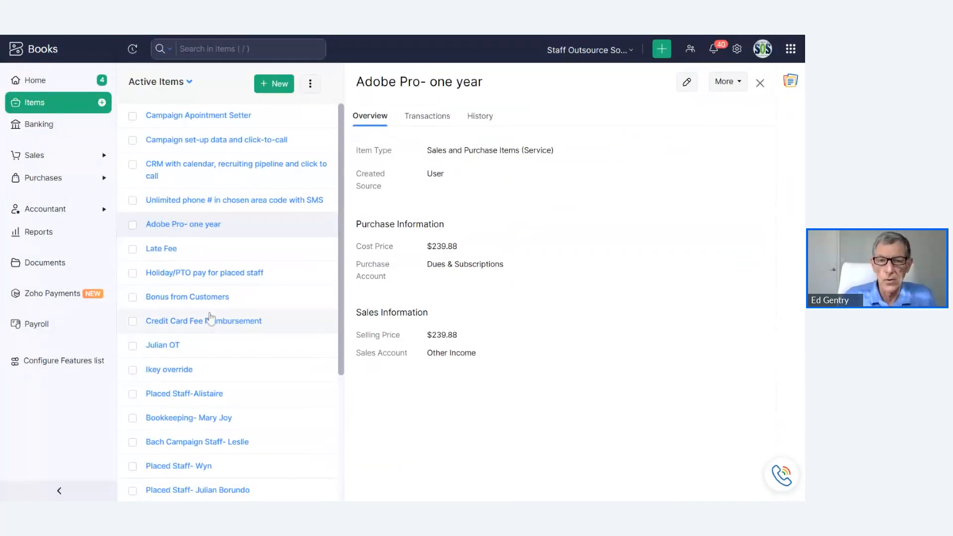
click(686, 82)
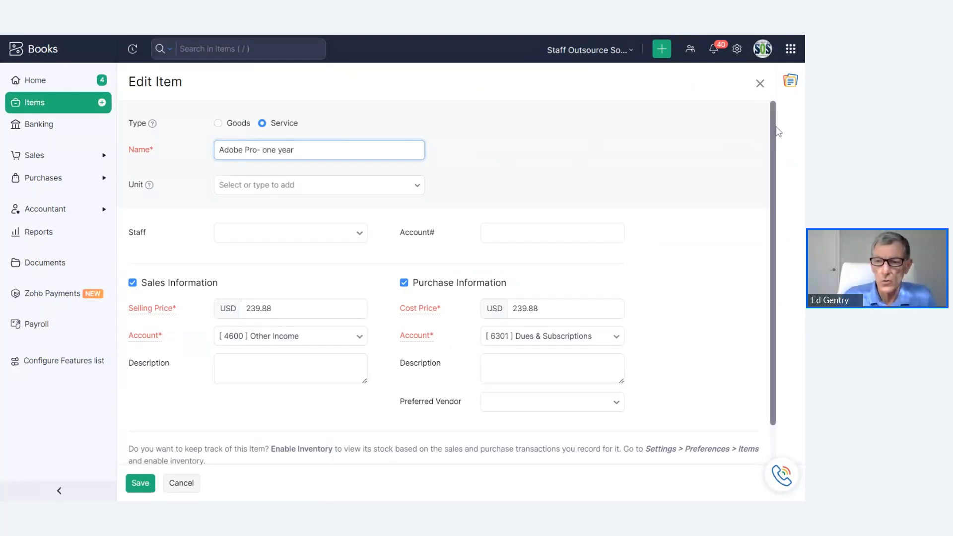
- Review the item's unit choices, account number, sales and purchase fields, and leave the edit form without saving
scroll(778, 131, down, 1)
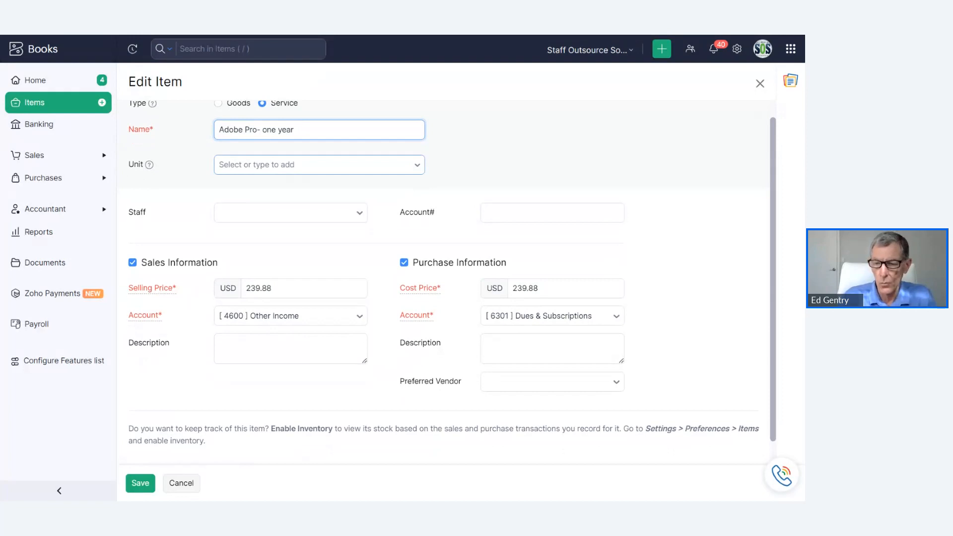
click(319, 165)
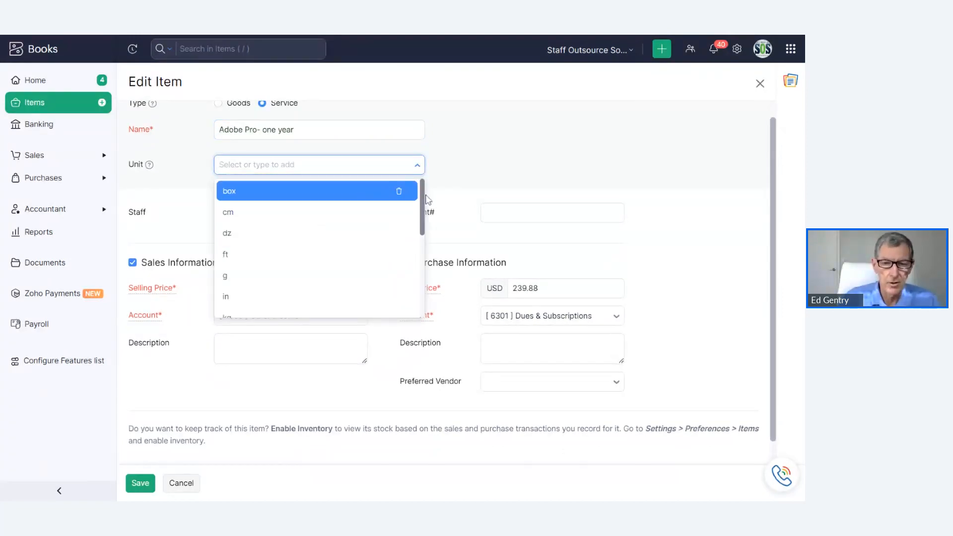
drag(423, 200, 413, 293)
click(504, 157)
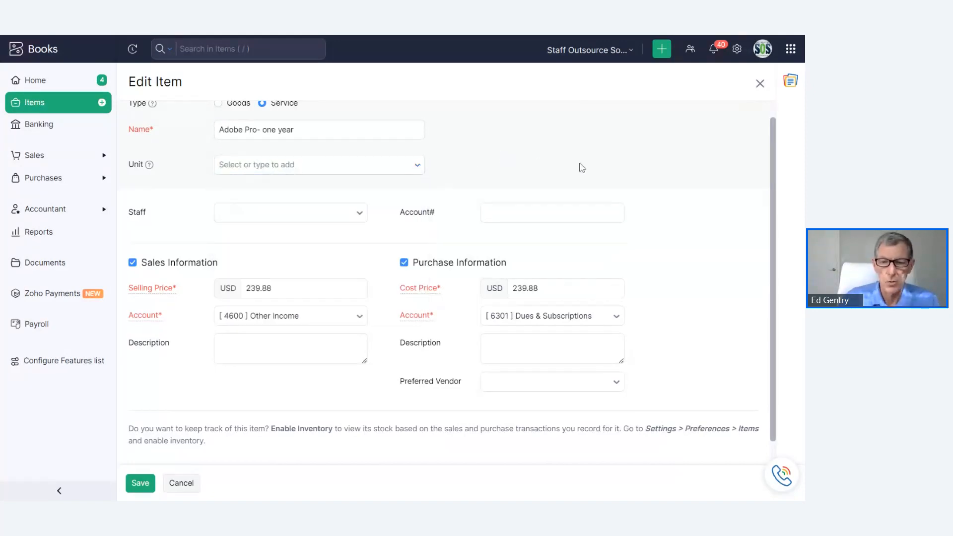
drag(773, 167, 772, 209)
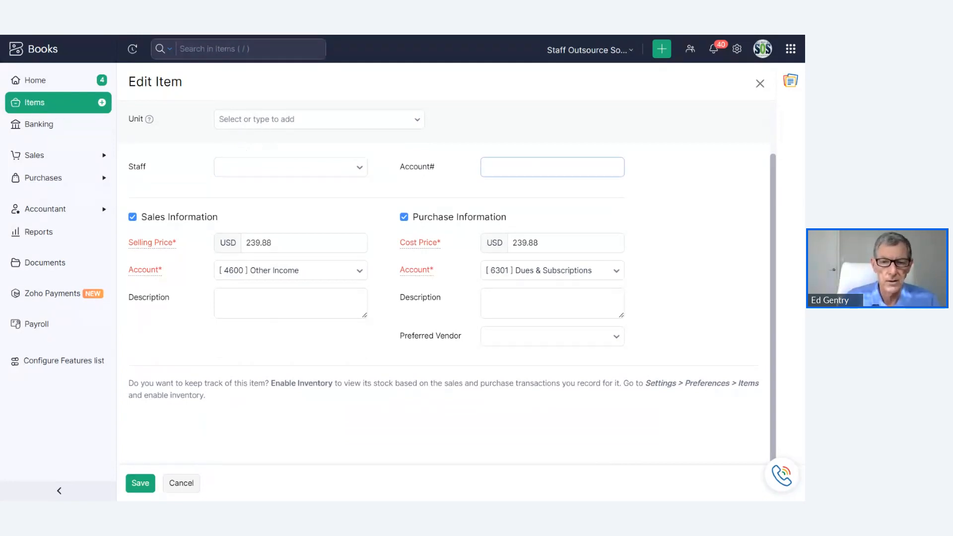
click(522, 168)
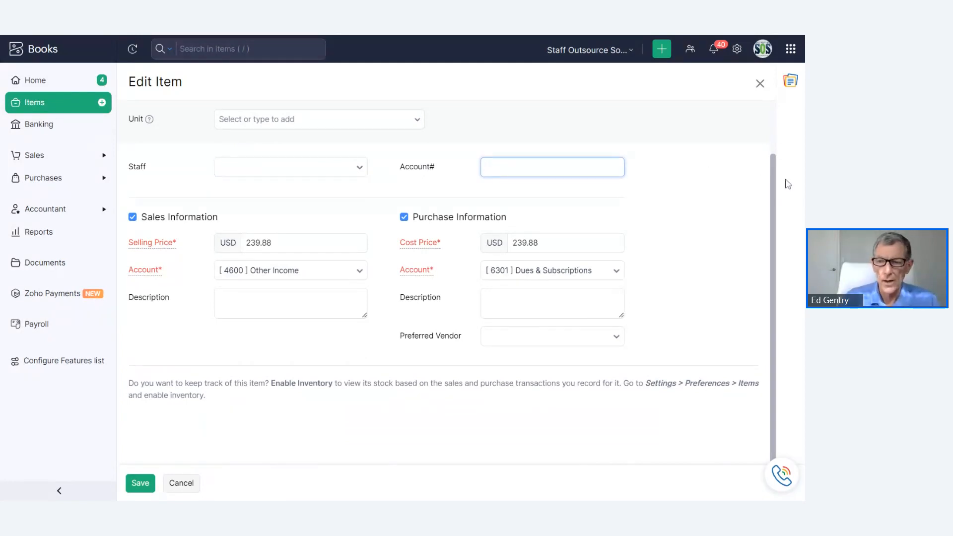
drag(775, 185, 759, 204)
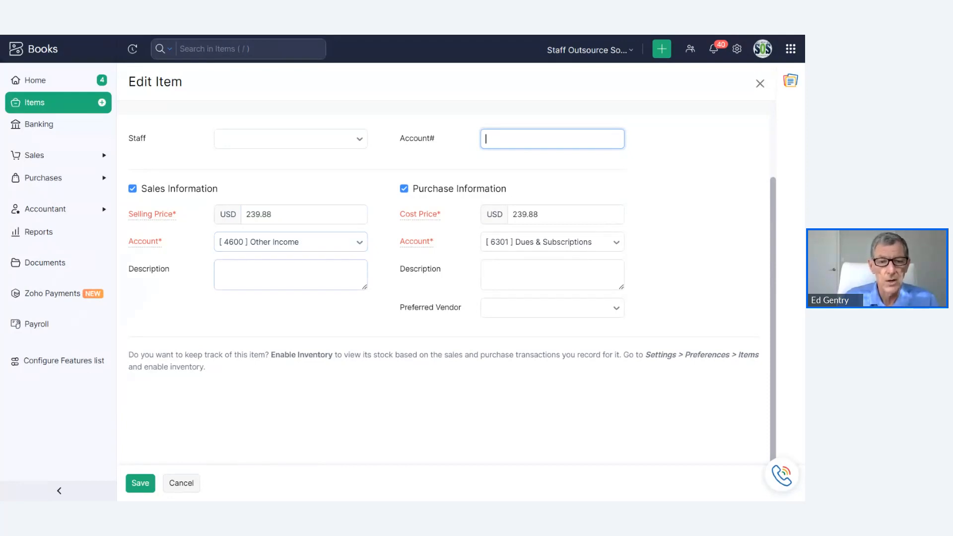
click(303, 274)
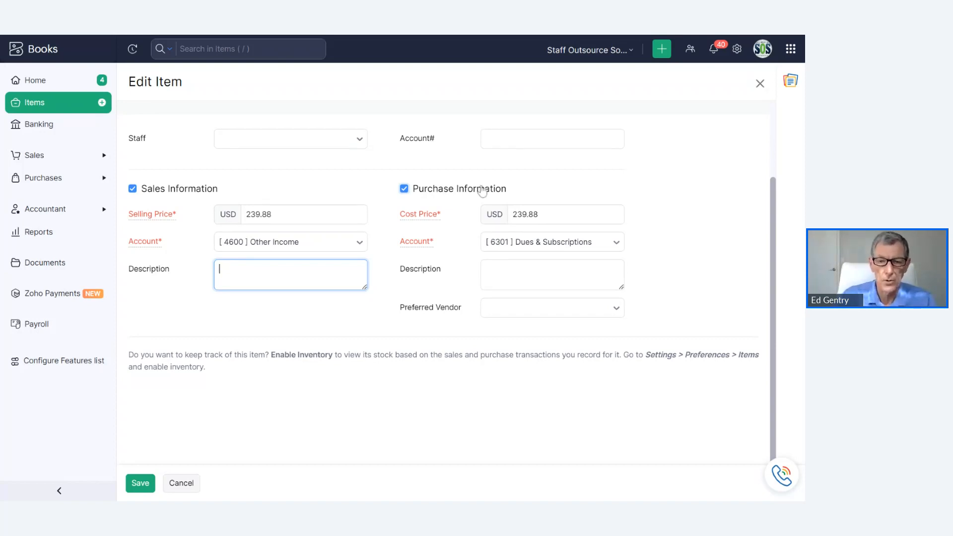
click(521, 209)
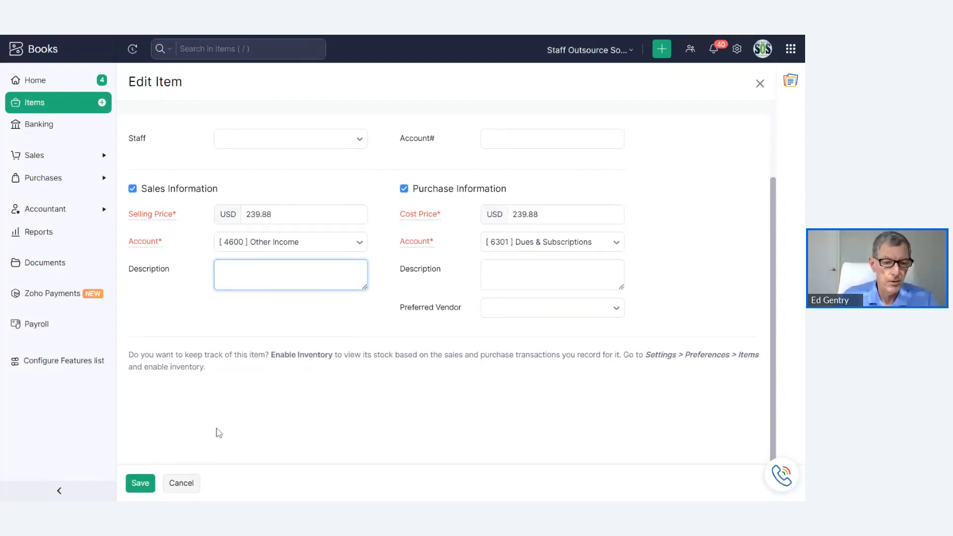
click(182, 484)
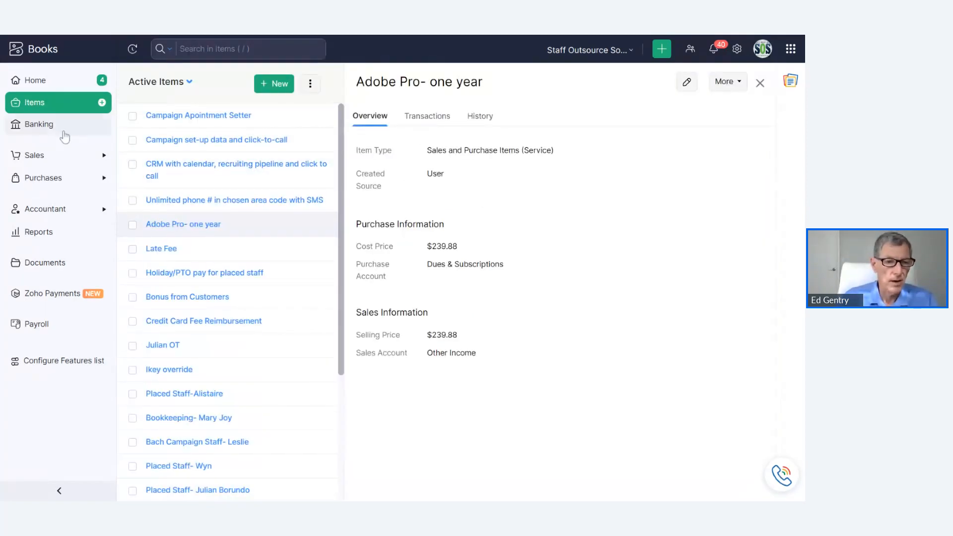
- Review the general invoice settings from the payment and QR code options to the terms and customer notes, and close the settings
click(101, 155)
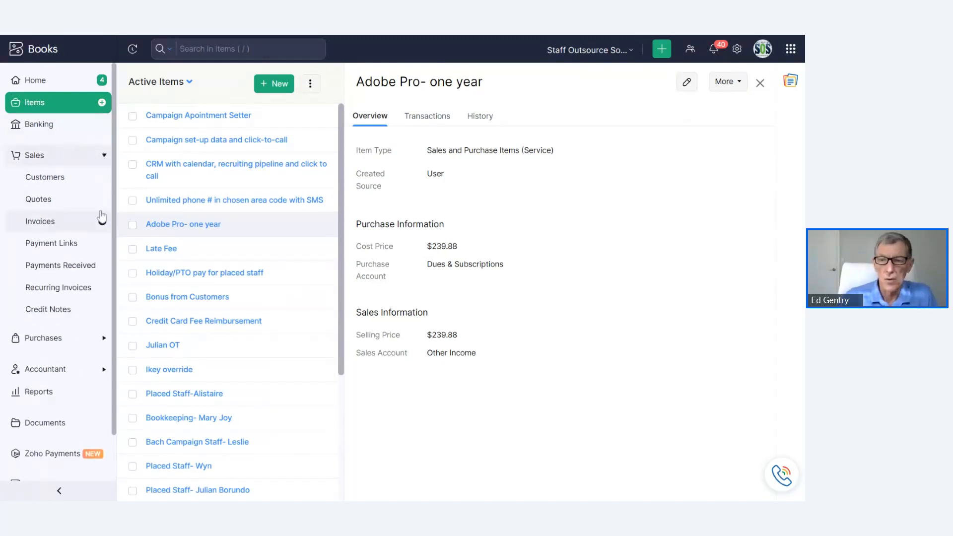
click(737, 48)
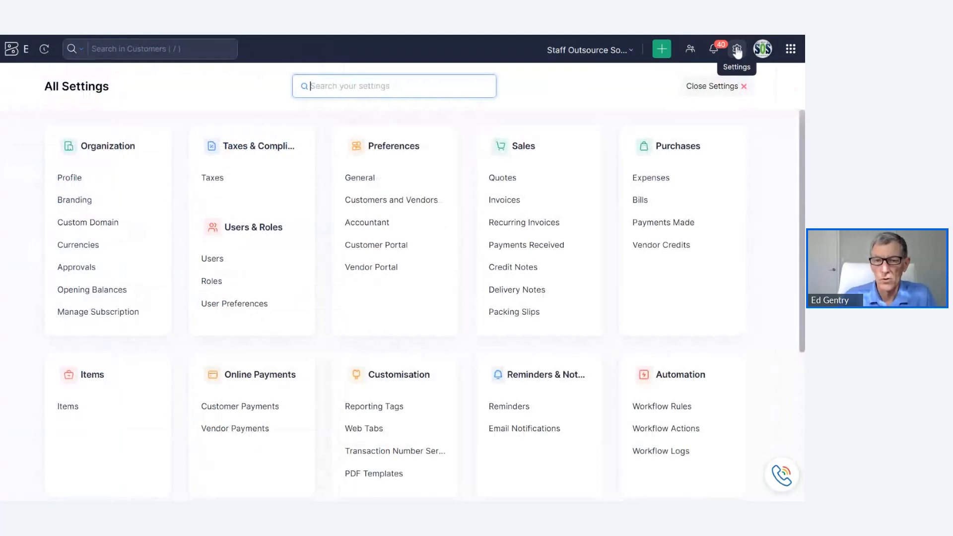
click(510, 201)
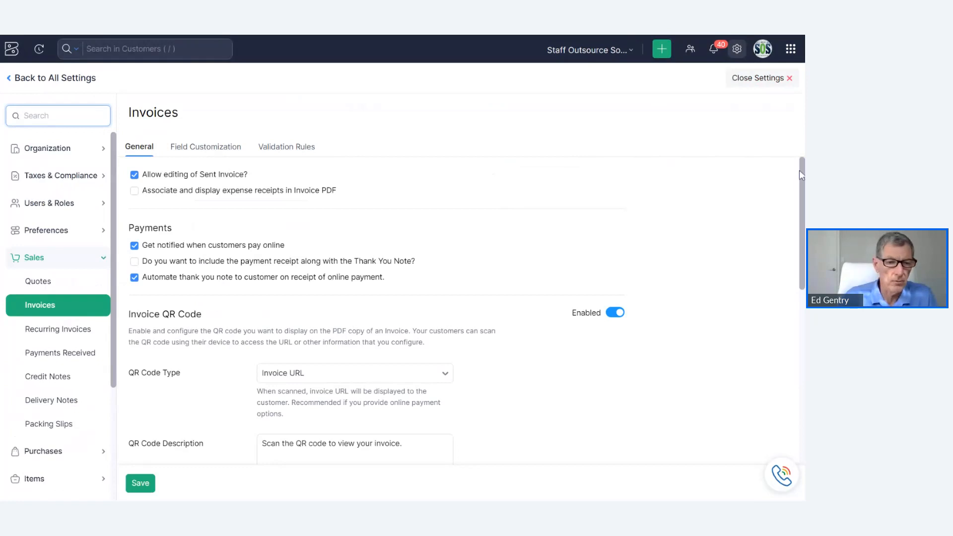
drag(801, 173, 787, 332)
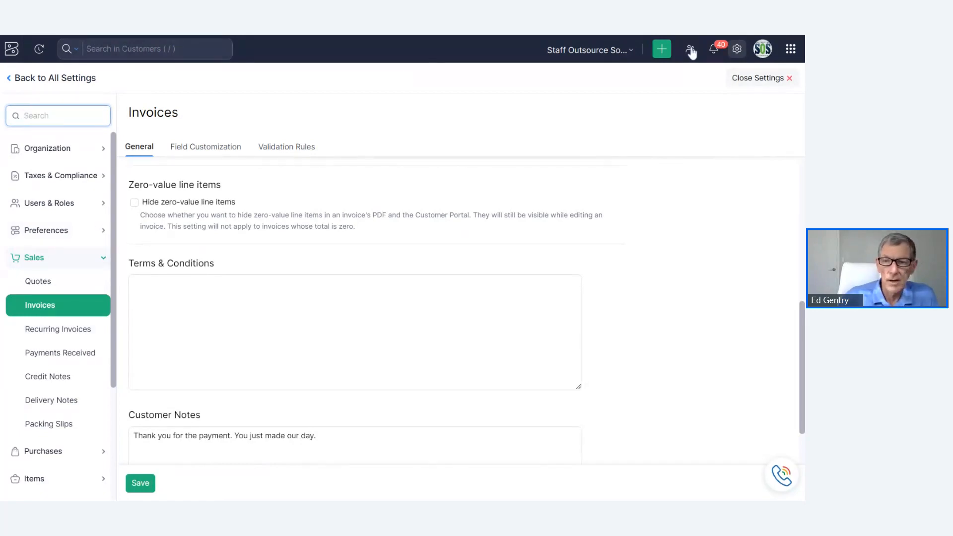
click(754, 82)
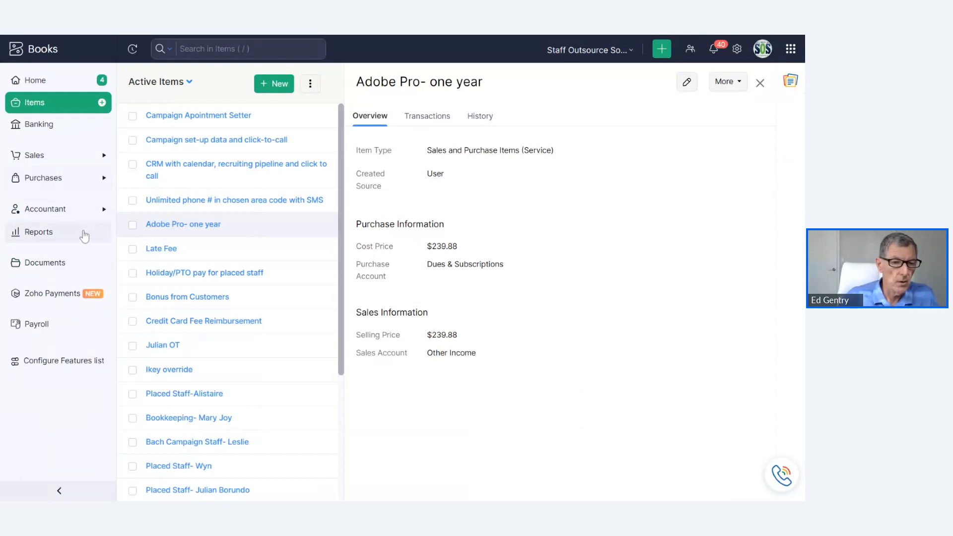
- Create a new sales invoice for the customer Insurance Marketing System, Inc
click(94, 156)
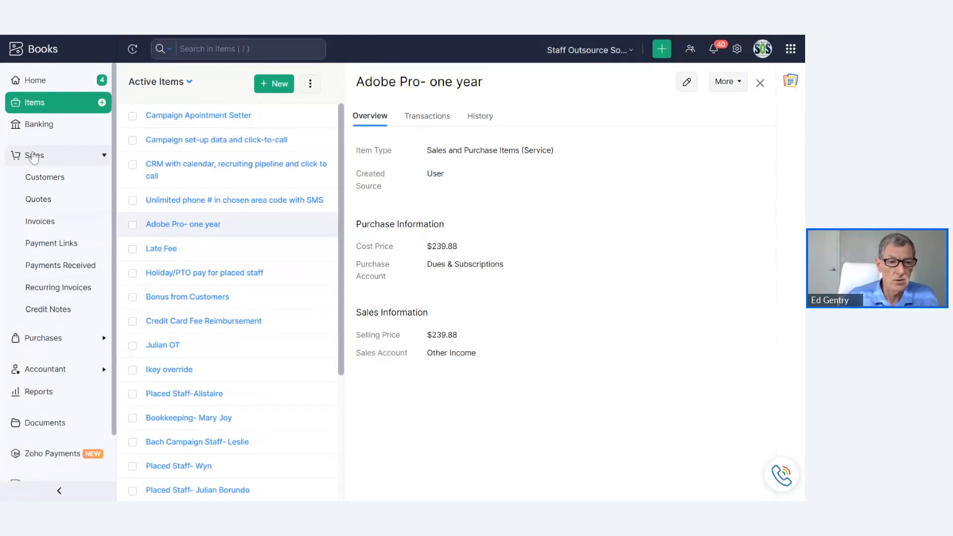
click(45, 225)
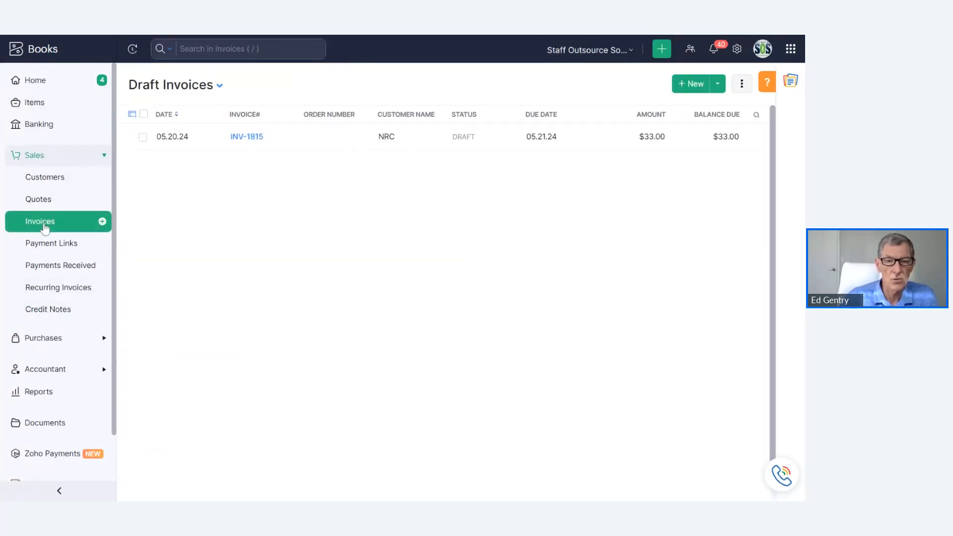
click(688, 87)
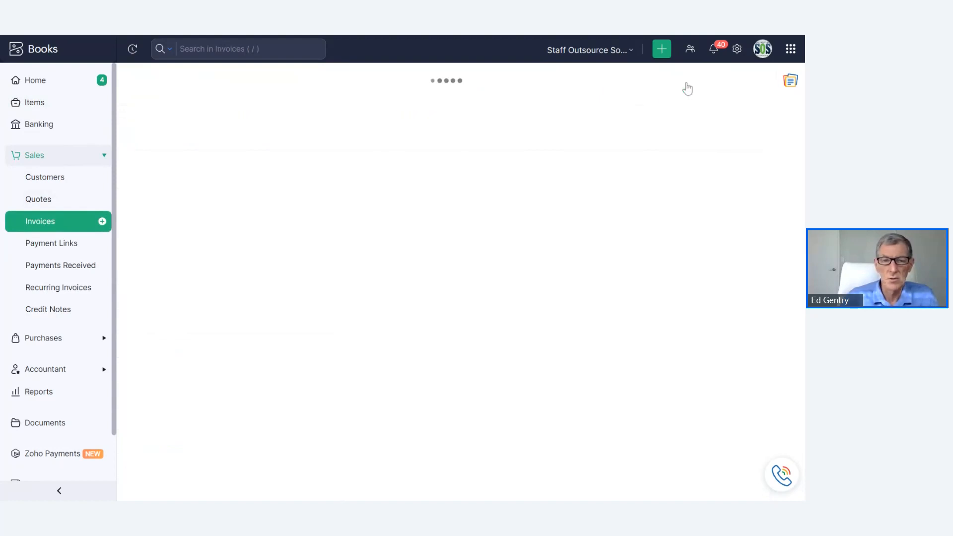
click(350, 127)
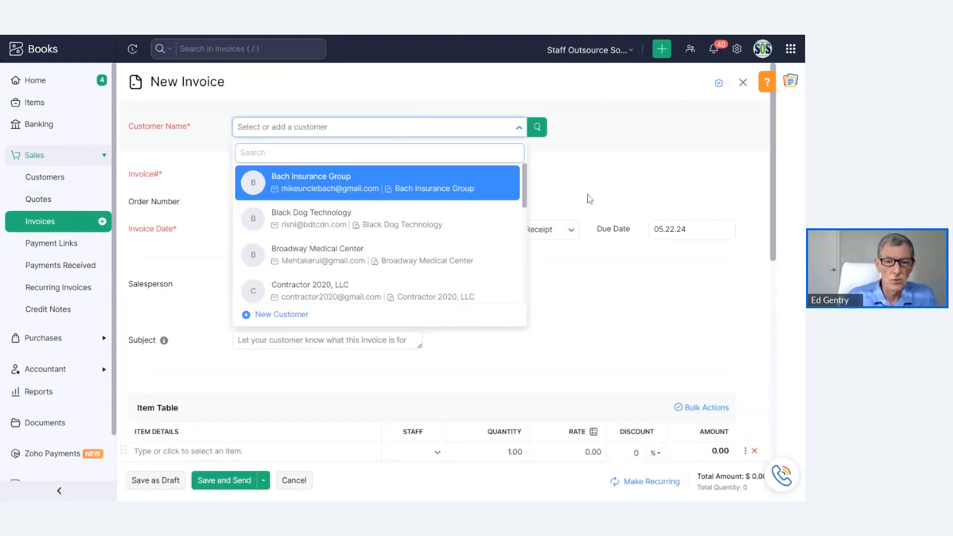
scroll(528, 252, down, 3)
drag(527, 252, 526, 311)
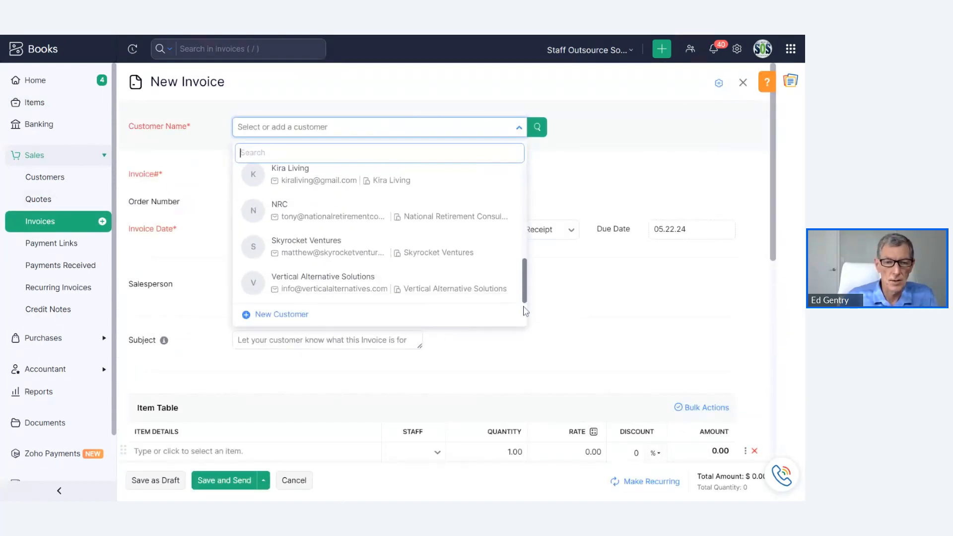
scroll(524, 298, up, 3)
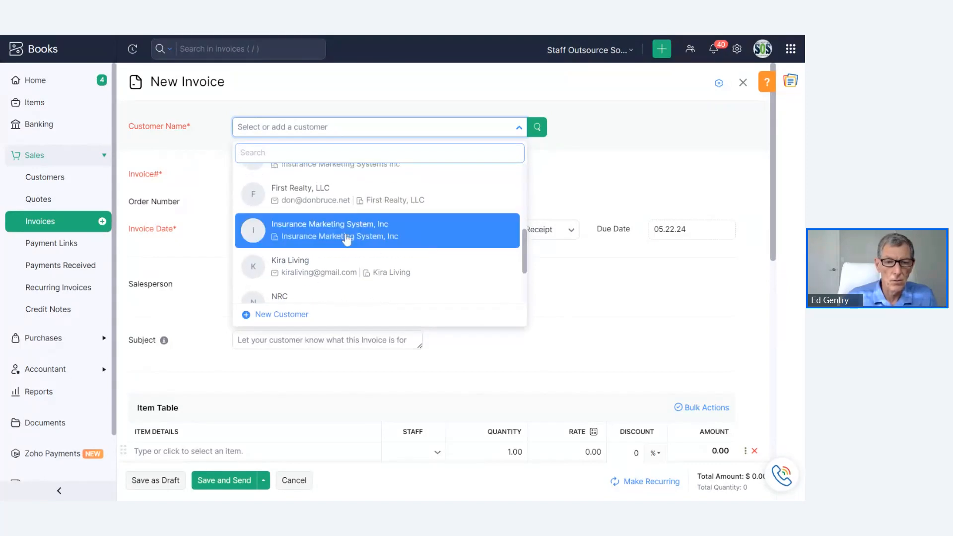
click(347, 240)
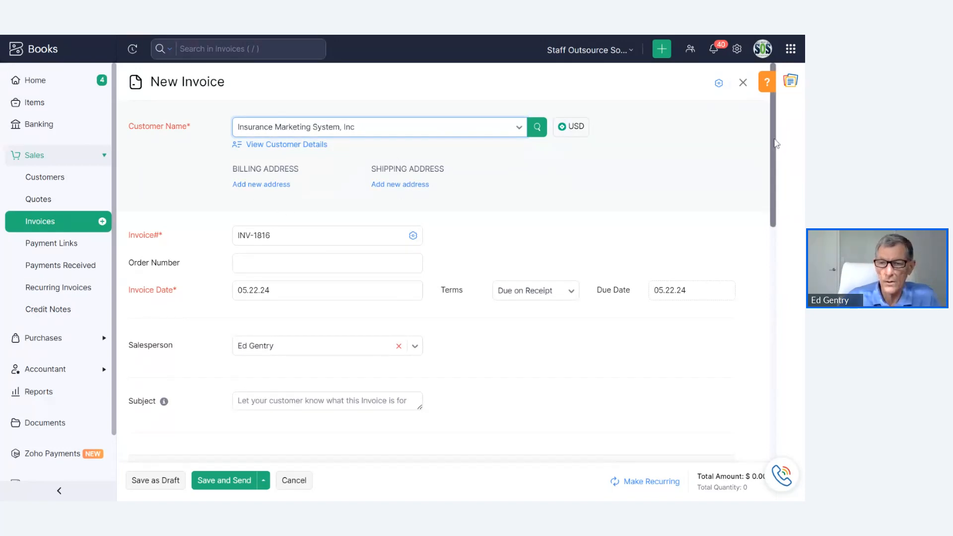
- Review the invoice's order number, date, terms, salesperson and subject fields without changing them
drag(775, 138, 774, 179)
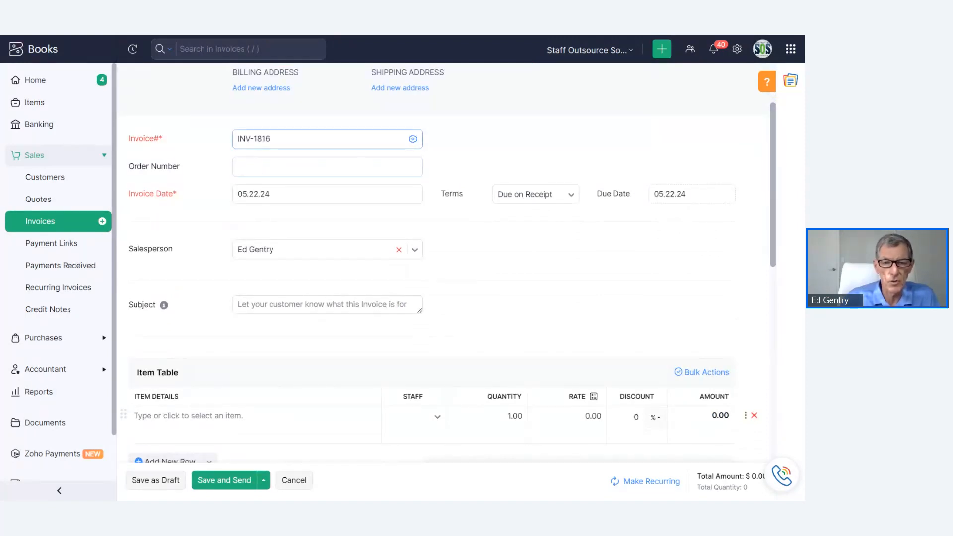
click(288, 167)
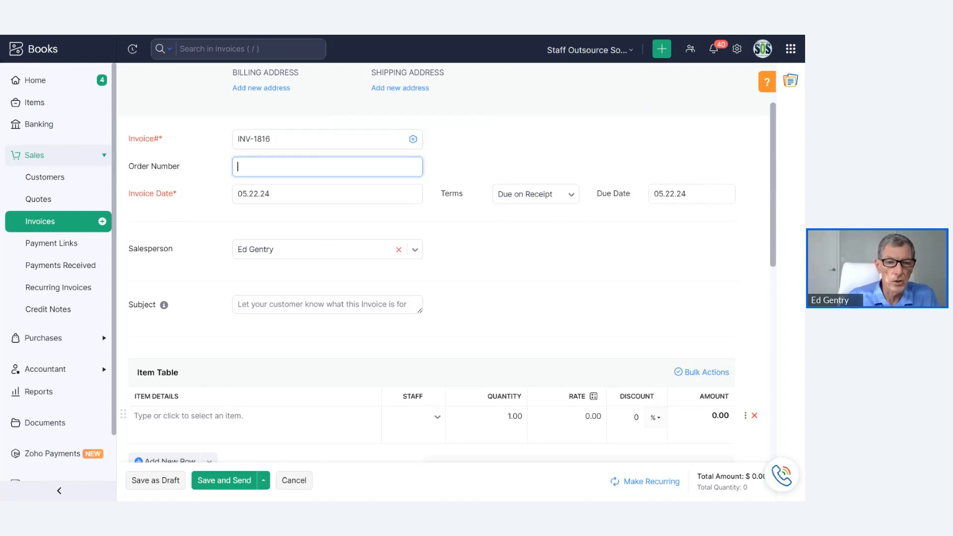
click(539, 147)
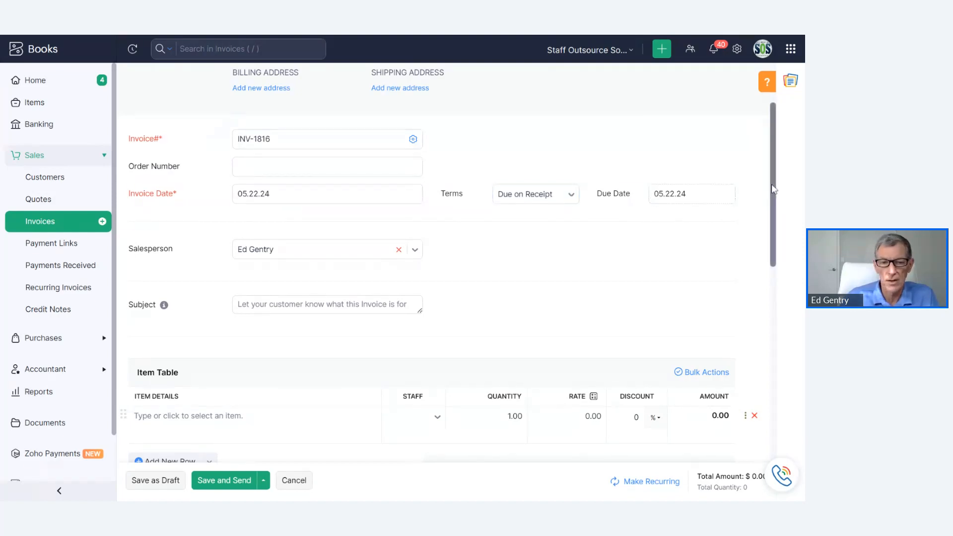
drag(773, 189, 773, 232)
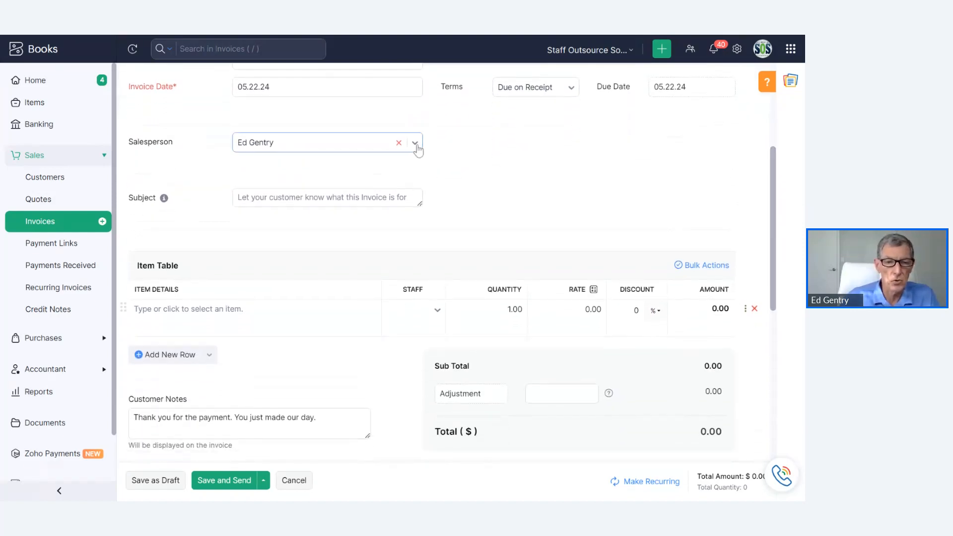
key(Tab)
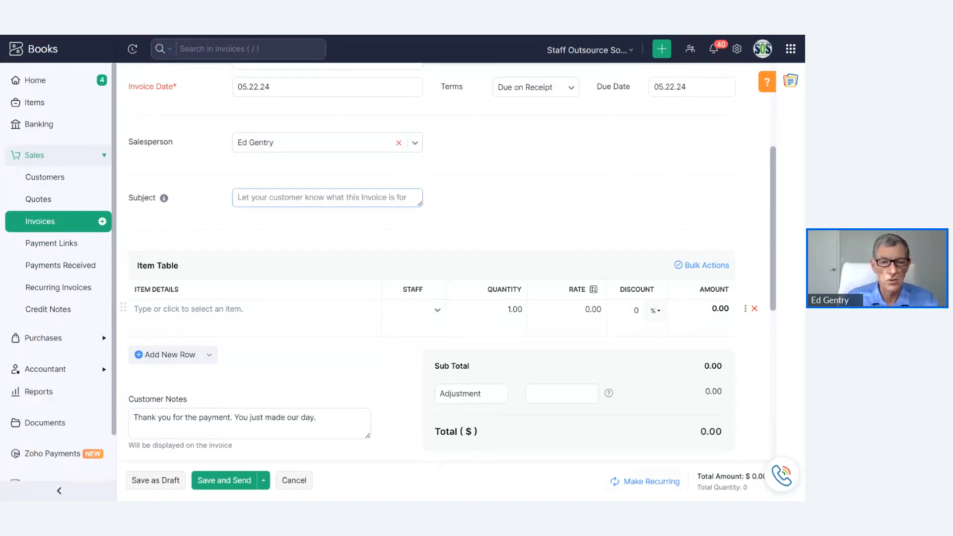
click(497, 208)
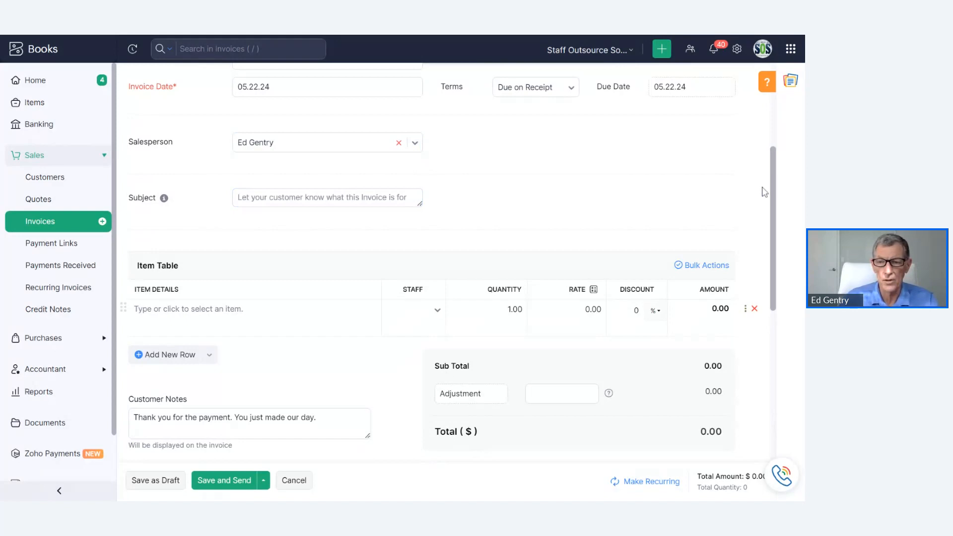
- Add the Adobe Pro- one year item to the first line of the invoice's item table
drag(773, 187, 770, 236)
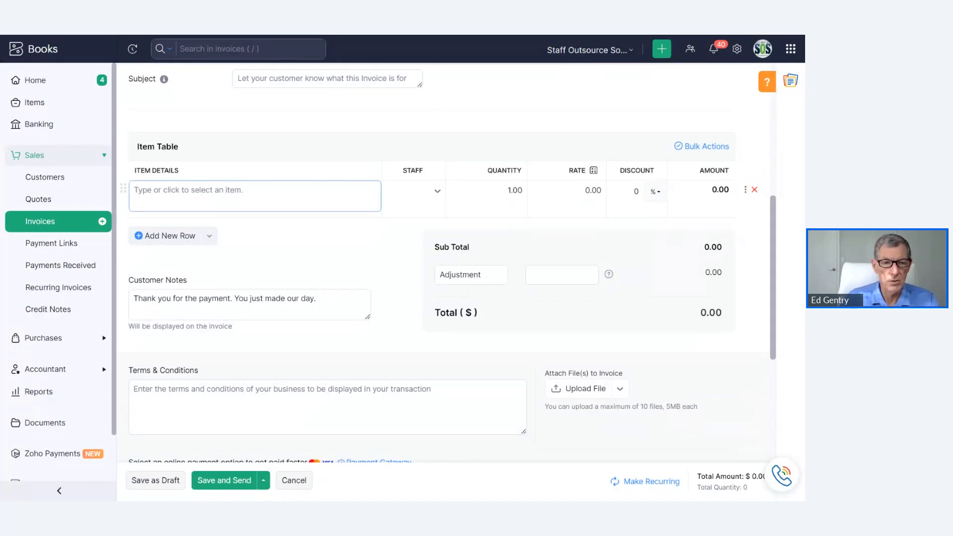
click(224, 192)
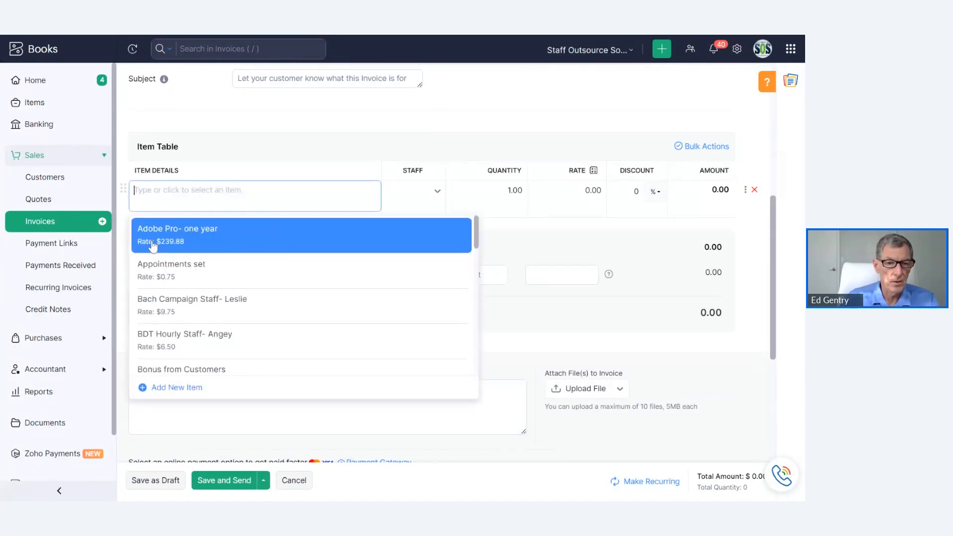
click(172, 237)
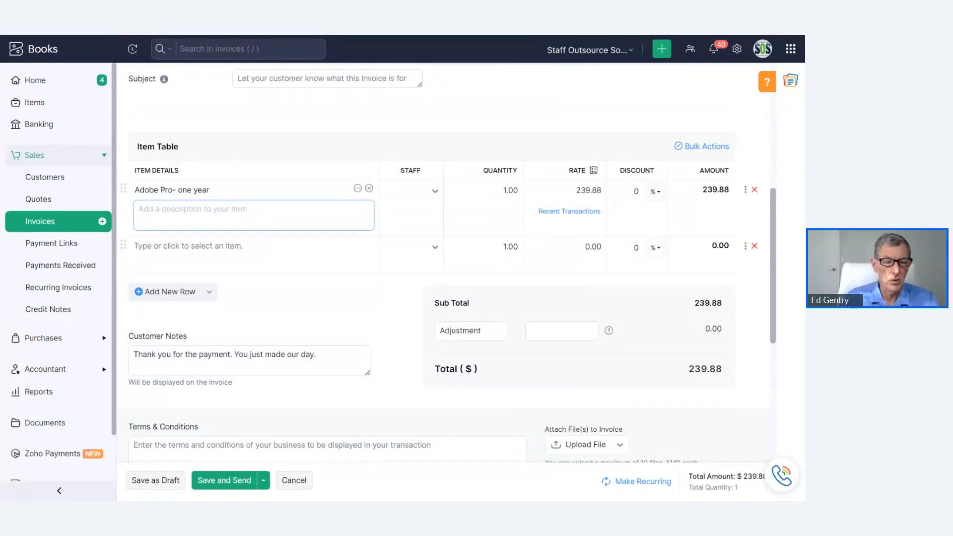
- Review the Adobe Pro- one year line's item options and the invoice's customer notes, terms and conditions, online payment options and email communications
click(358, 189)
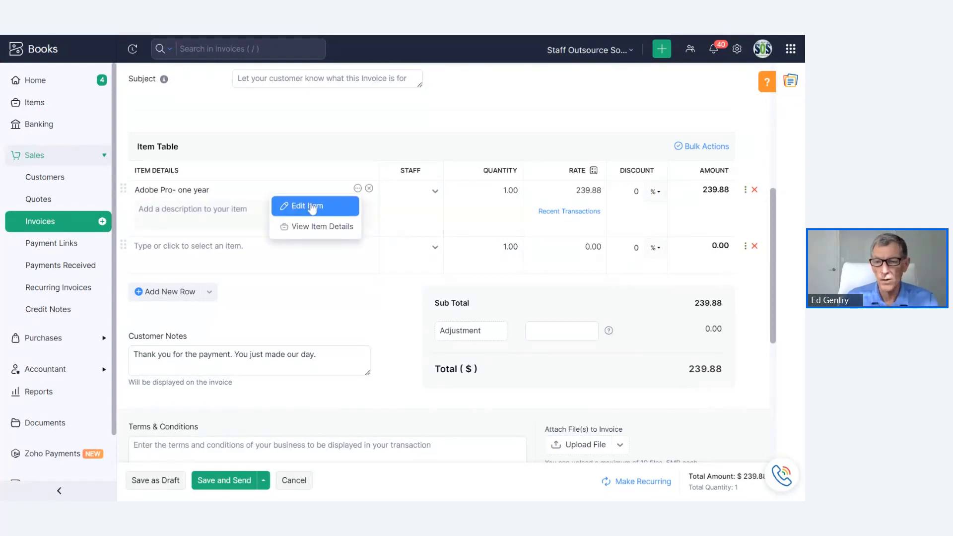
click(346, 128)
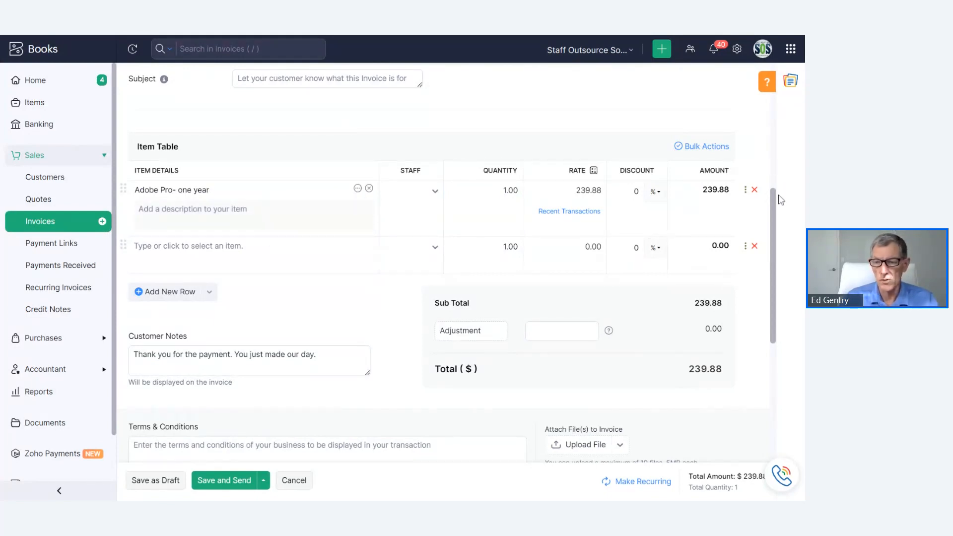
drag(773, 207, 772, 242)
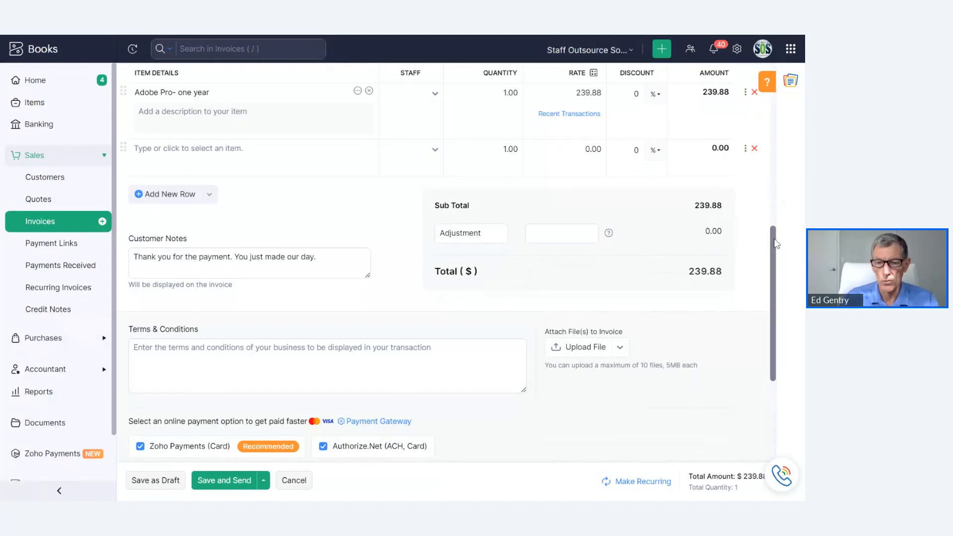
drag(777, 243, 782, 203)
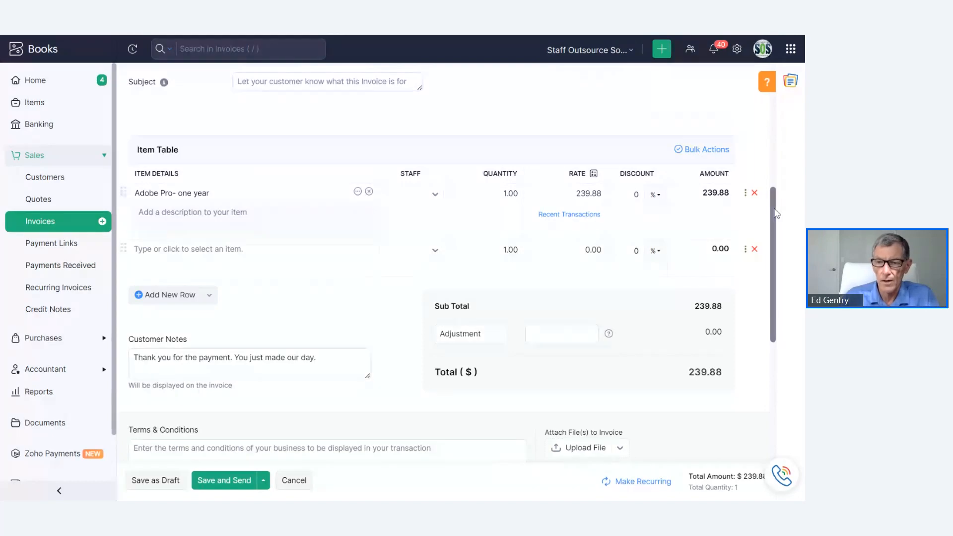
drag(777, 214, 770, 273)
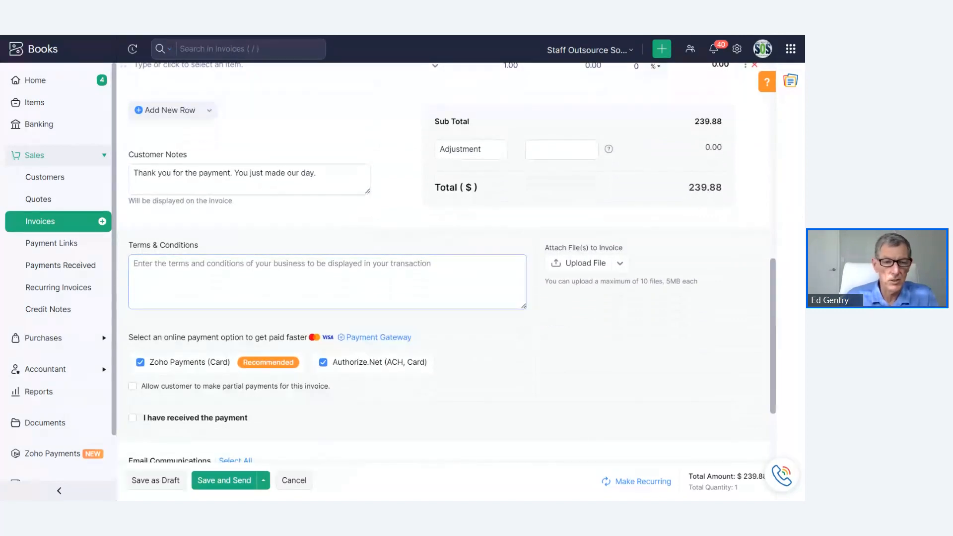
drag(778, 273, 770, 289)
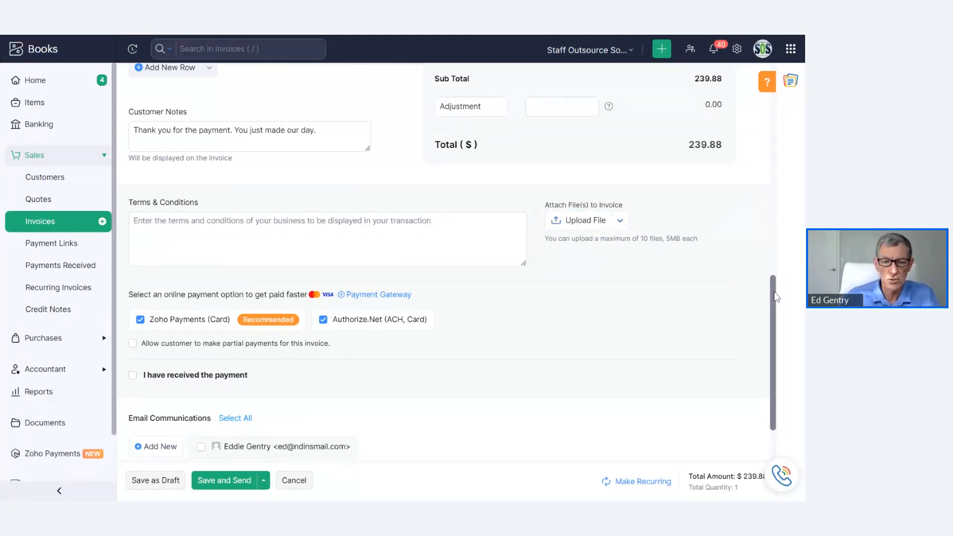
drag(774, 291, 771, 305)
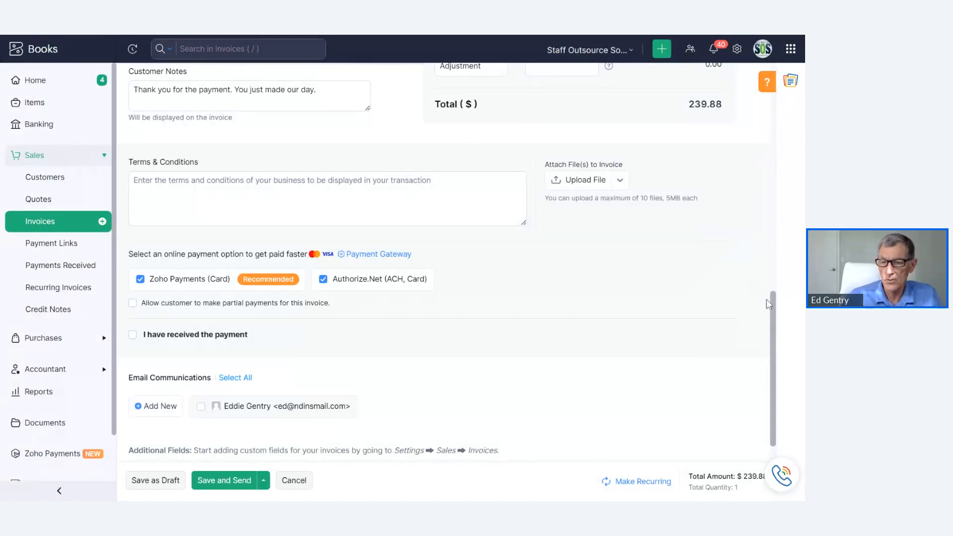
scroll(776, 309, down, 1)
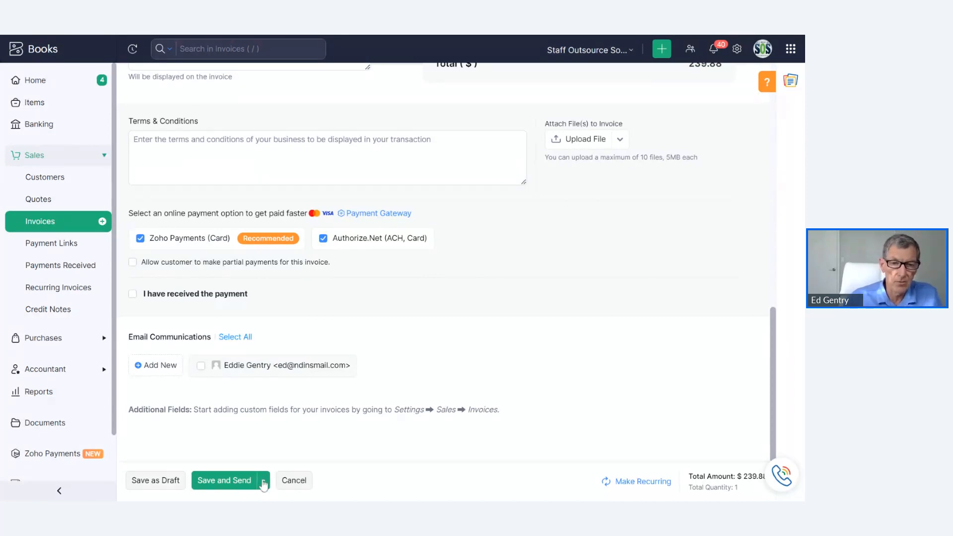
- Save the invoice for sending and review its email draft, from the recipients and message body to the attachment options
click(237, 484)
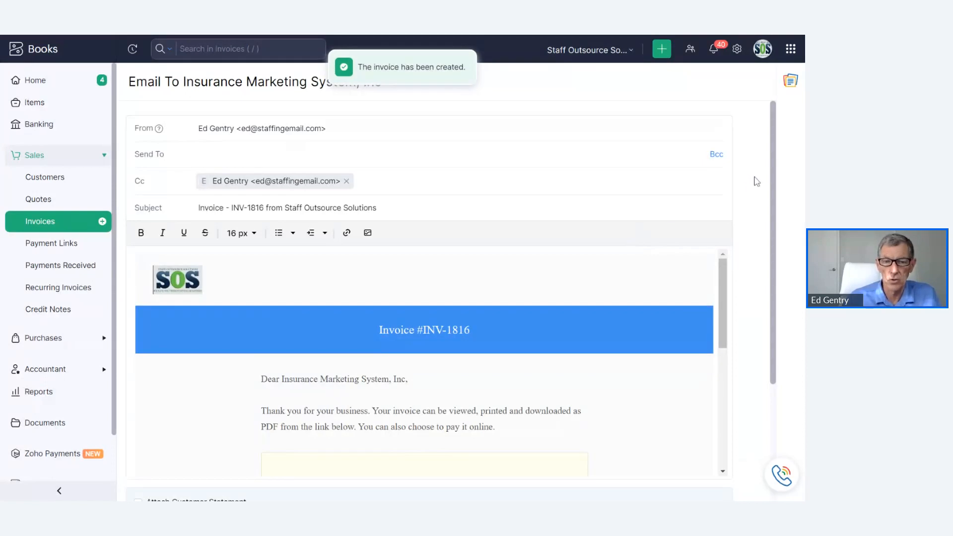
drag(773, 164, 770, 248)
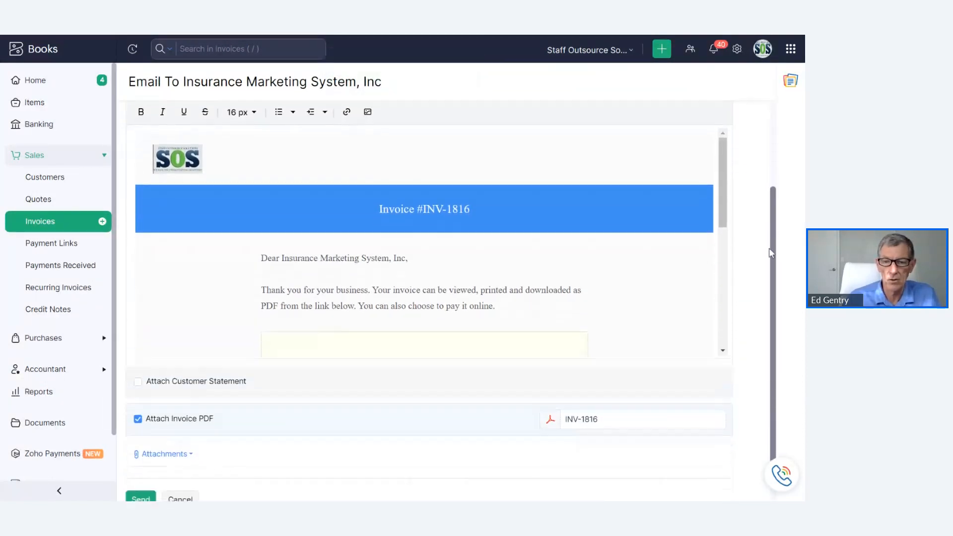
drag(725, 179, 716, 279)
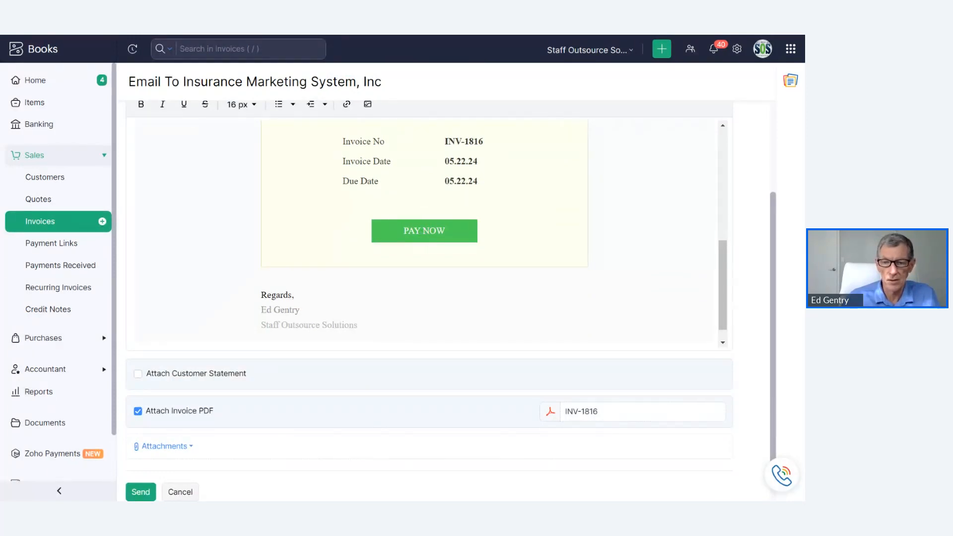
drag(718, 286, 718, 294)
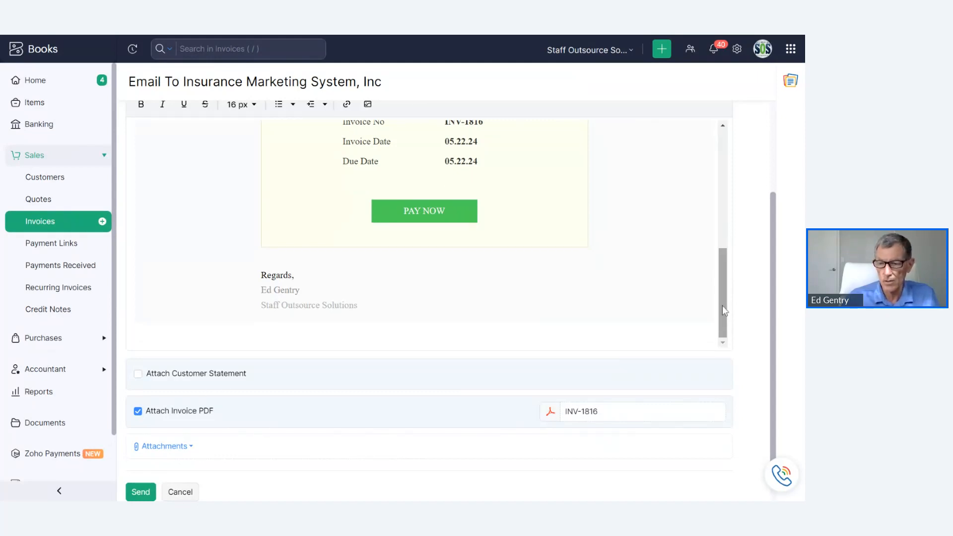
- Inspect the payment link behind PAY NOW in the email body, accepting the existing link address
scroll(722, 305, up, 1)
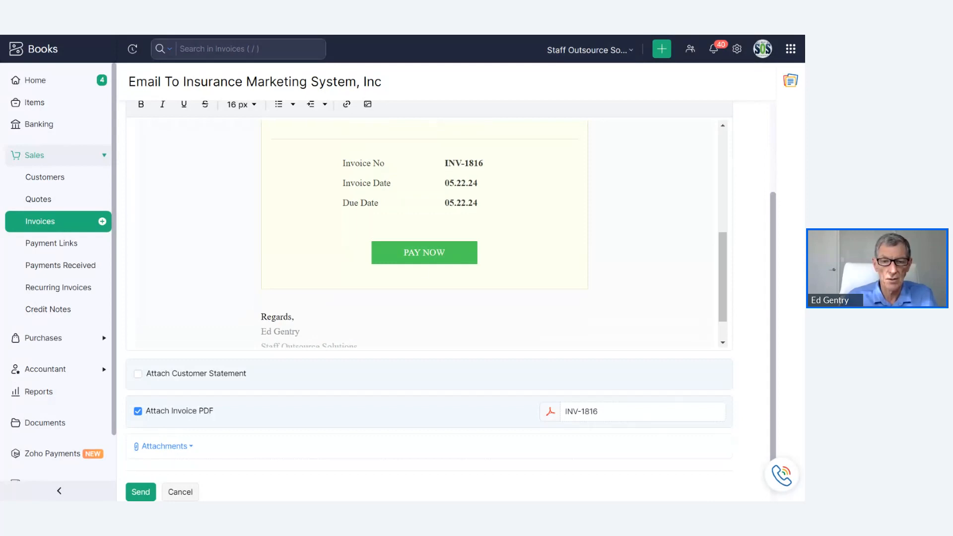
click(424, 254)
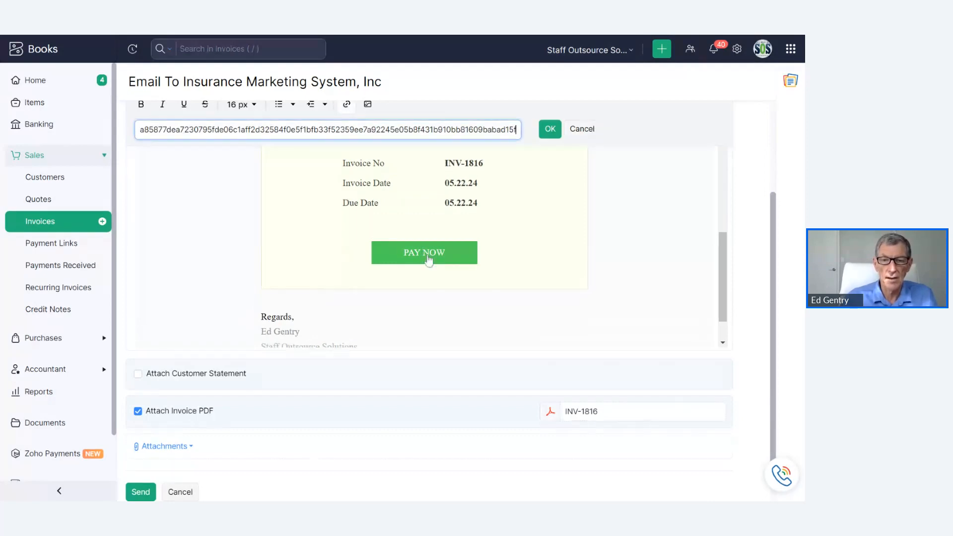
click(551, 130)
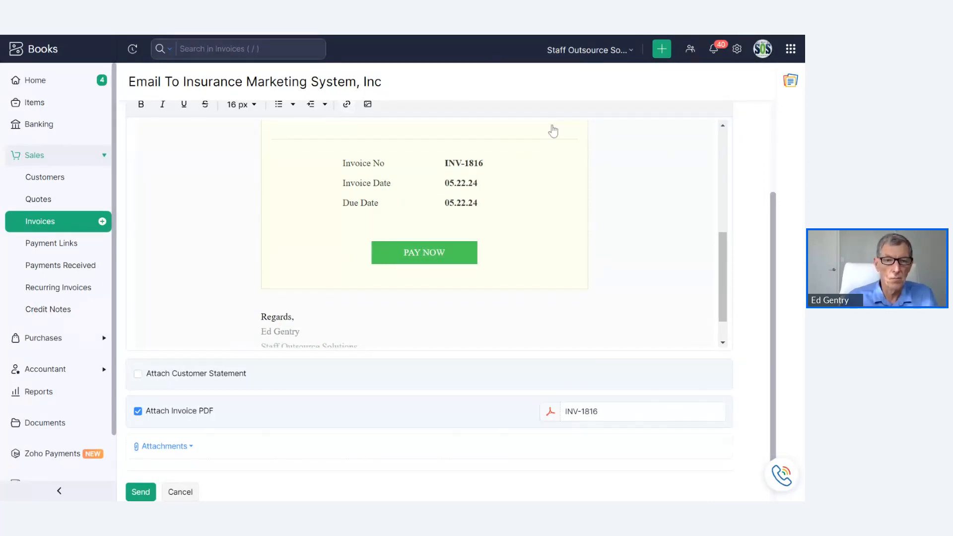
click(420, 256)
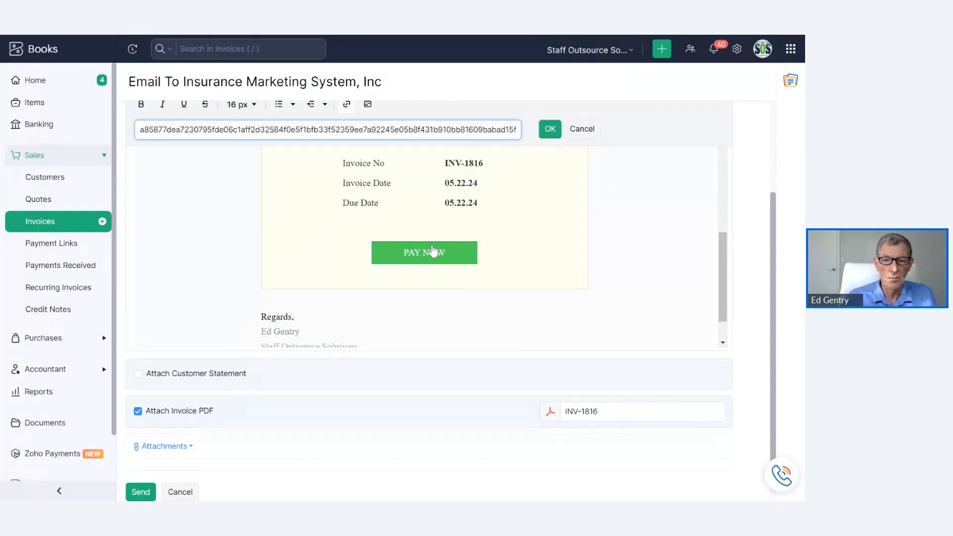
click(549, 133)
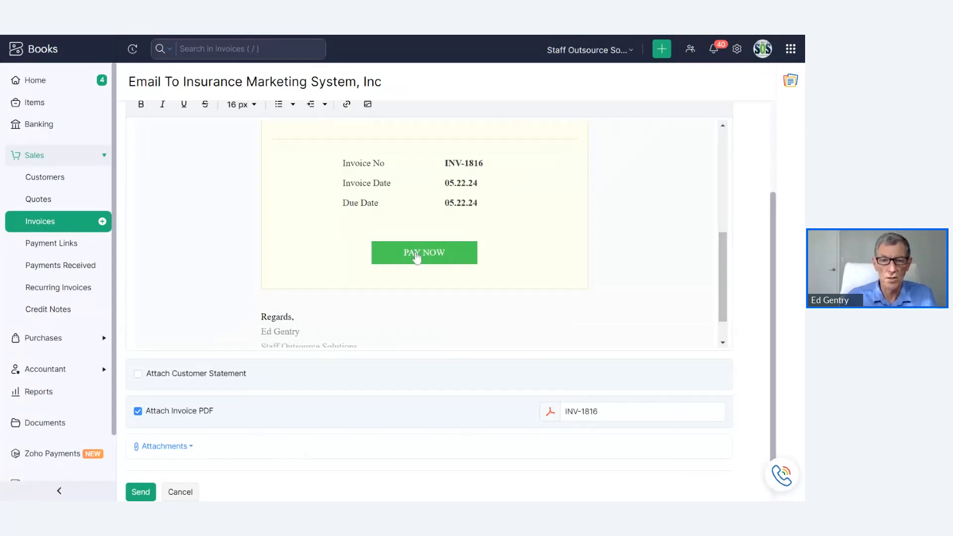
- Look over the beginning of the email message, and leave the draft unsent for the home dashboard
mouse_move(720, 245)
mouse_down()
mouse_move(722, 288)
mouse_move(714, 124)
mouse_up()
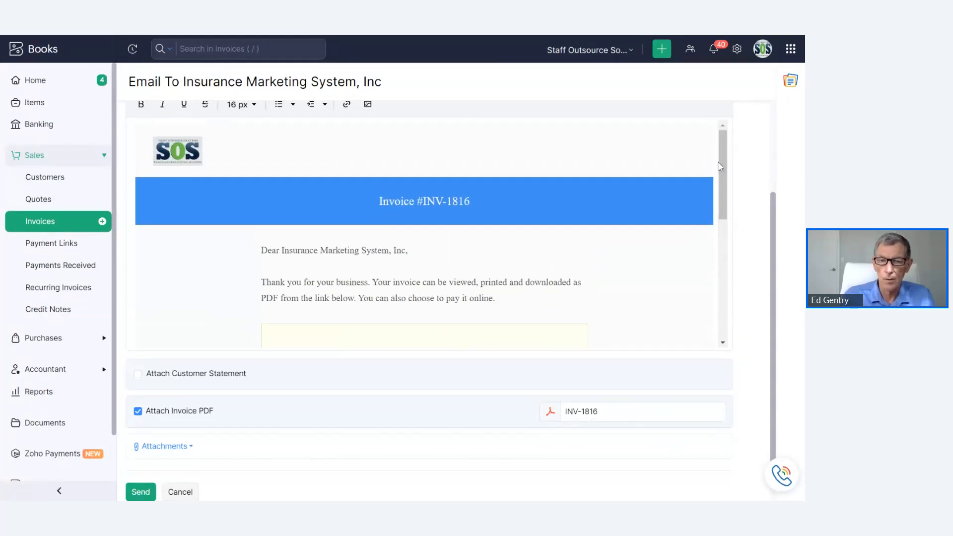
click(35, 88)
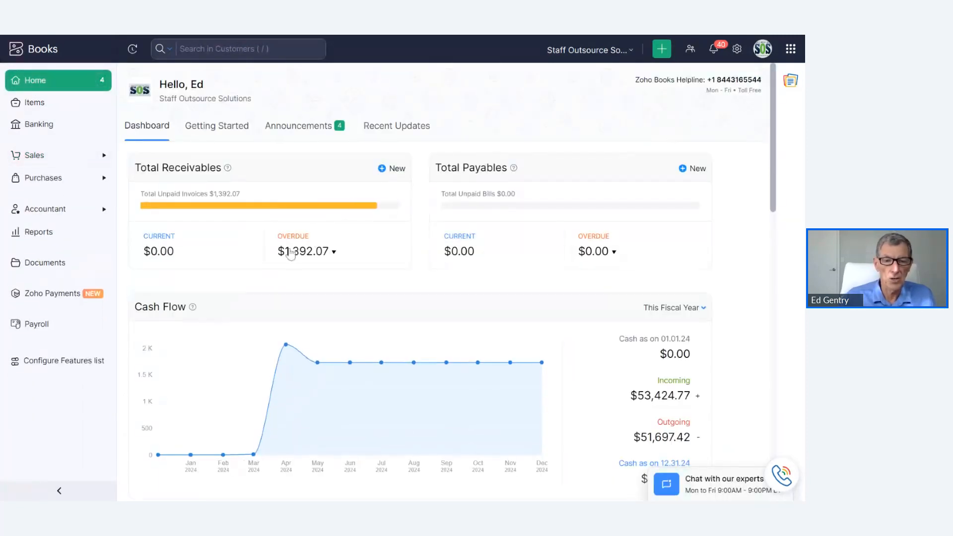